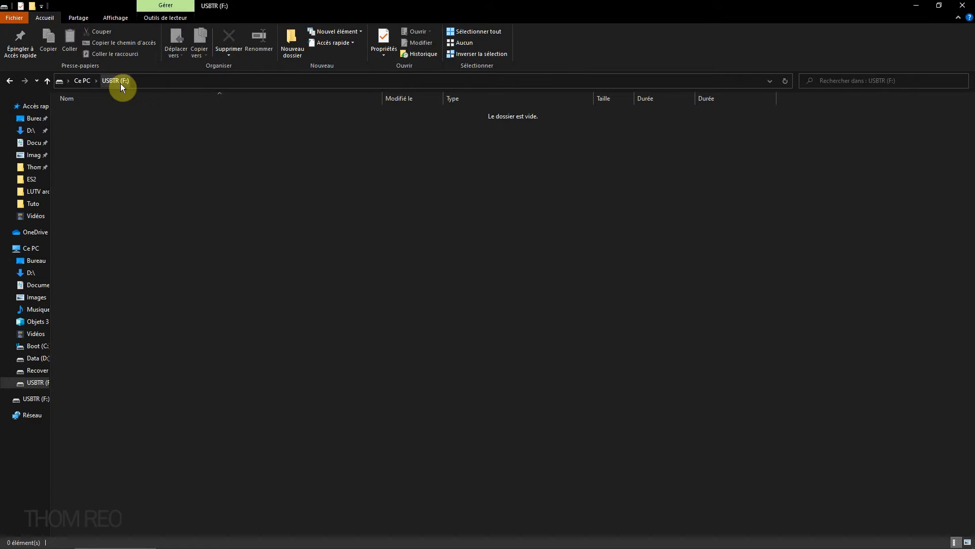
Step: Create a new Microsoft Word document on the USBTR (F:) drive and name it testvideo
right_click(208, 225)
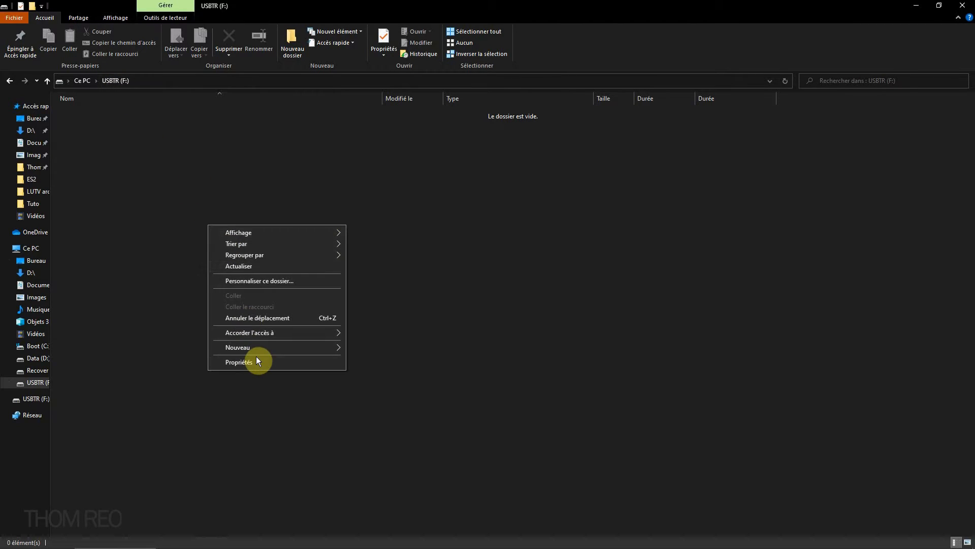
mouse_move(258, 351)
click(408, 397)
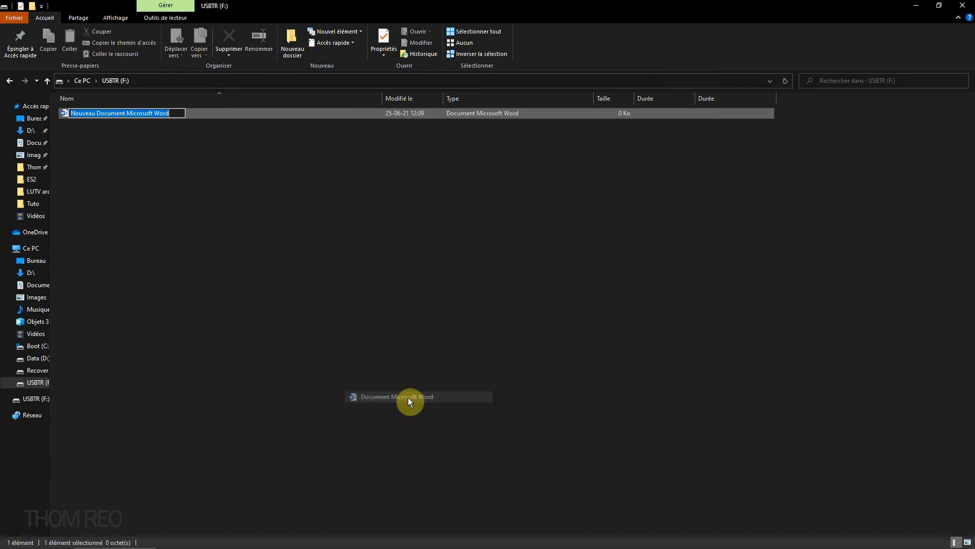
text(testvideo)
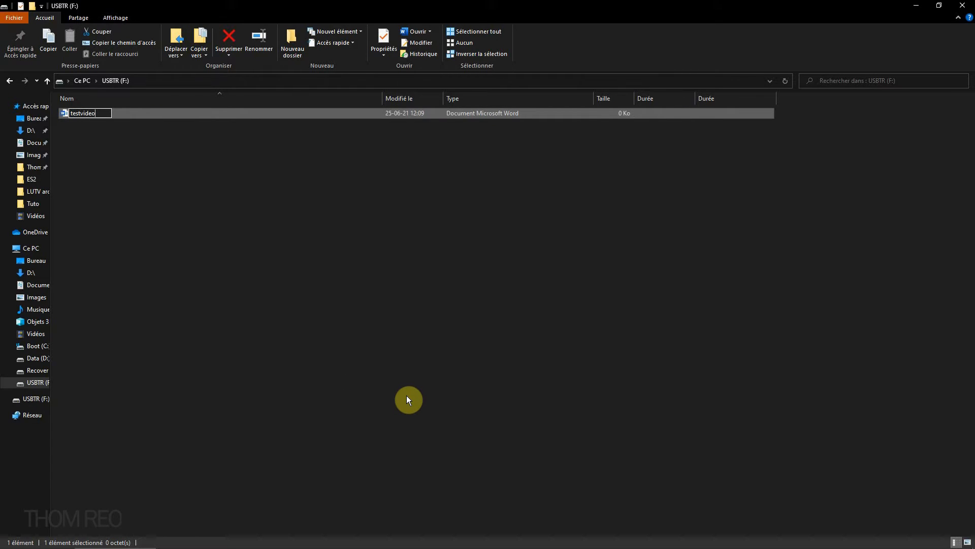
key(Return)
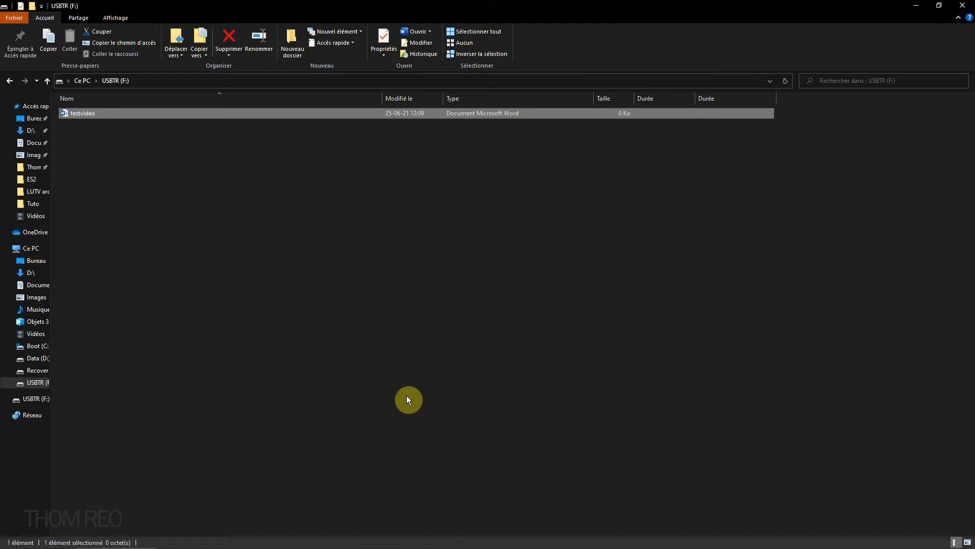
Step: In testvideo, write "Un peu de texte pour tous les gentils visiteurs qui regardent ce tutoriel" centred at 22 pt, save and close the document
double_click(91, 112)
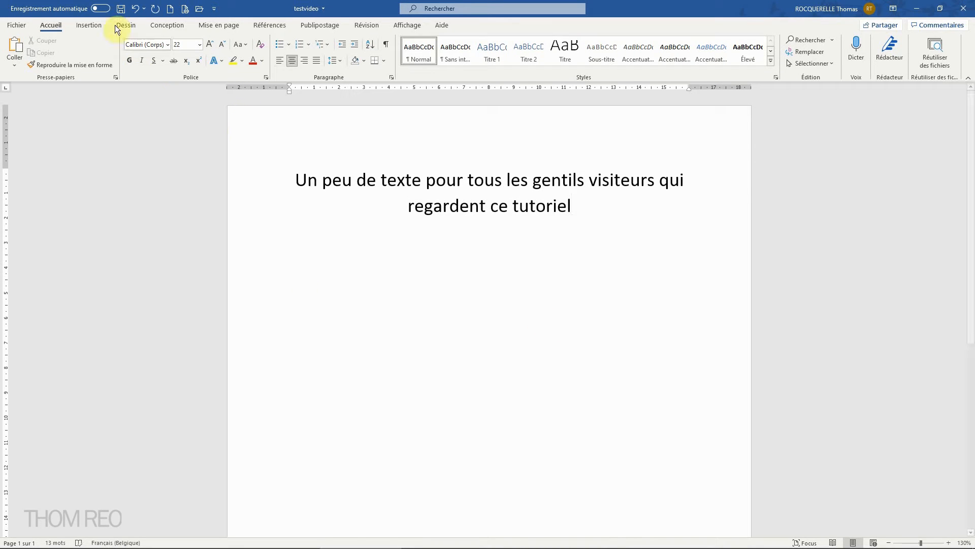
click(121, 9)
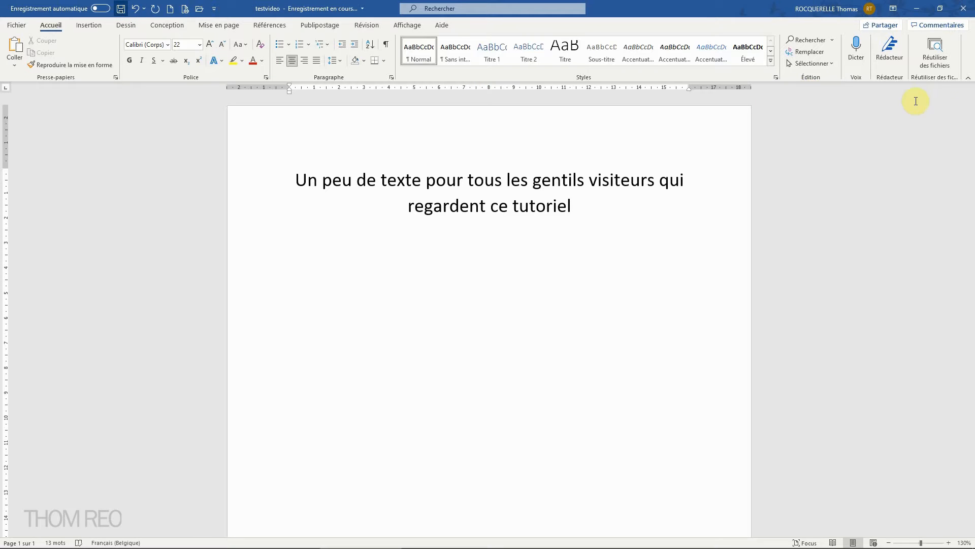
click(963, 8)
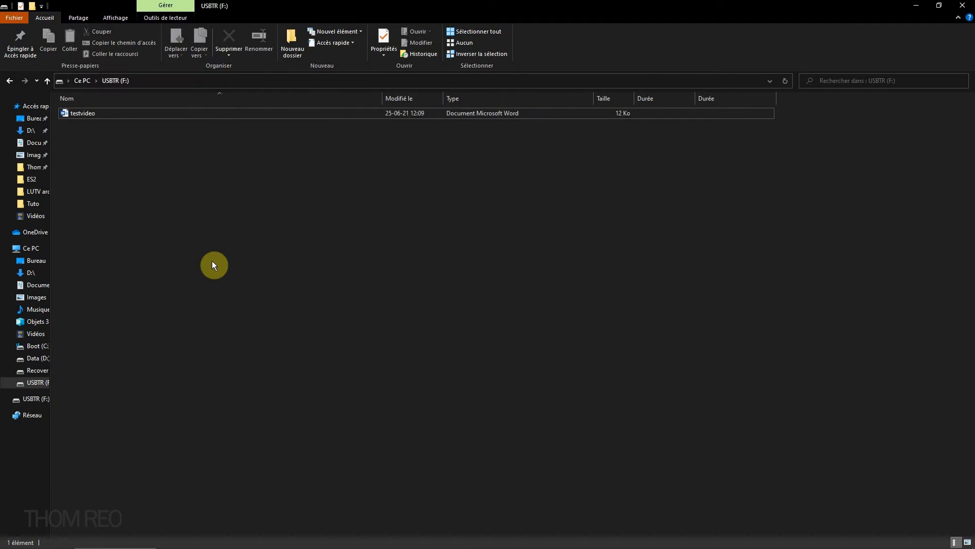
Step: Delete the testvideo document from the USBTR (F:) drive
click(84, 113)
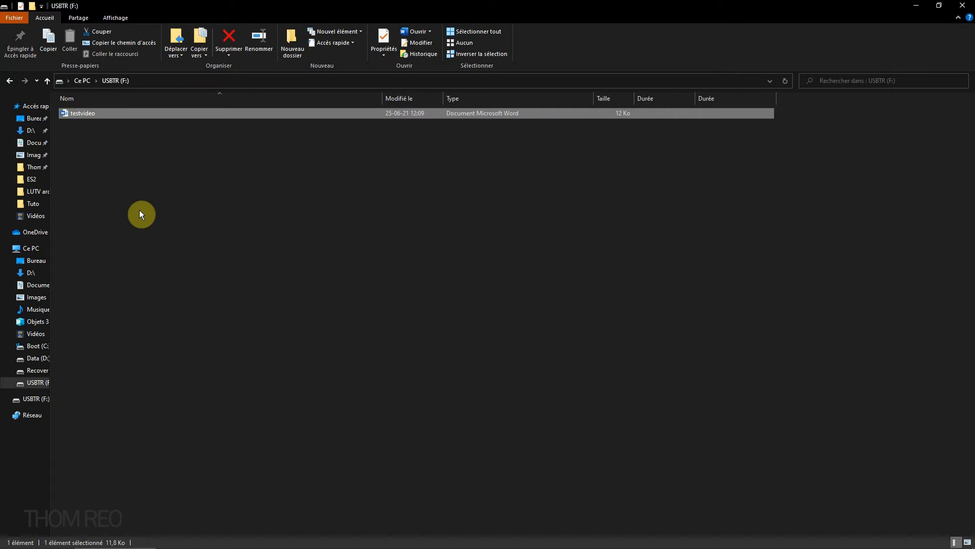
key(Delete)
key(Return)
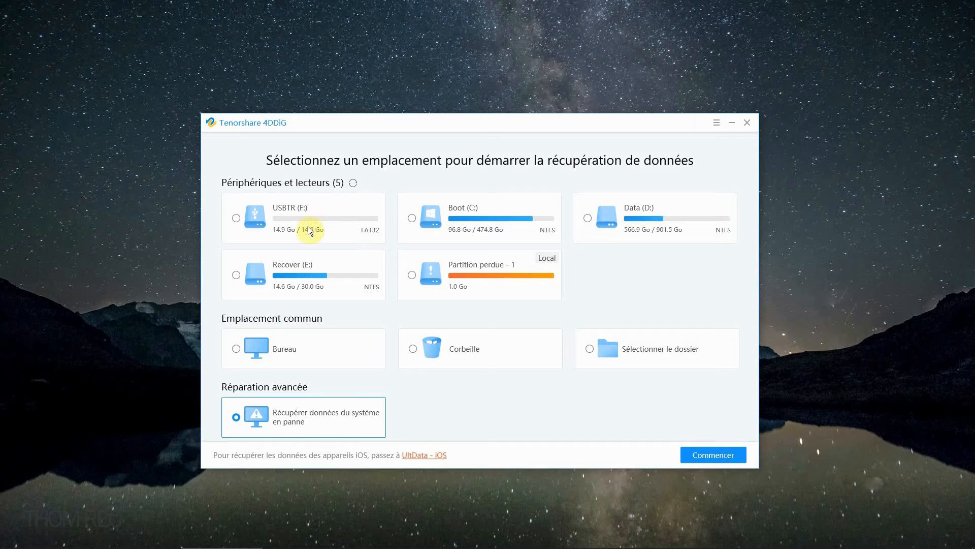
Step: Switch to Tenorshare 4DDiG, scan the USBTR (F:) drive for lost data and open the Fichiers supprimés folder
click(236, 219)
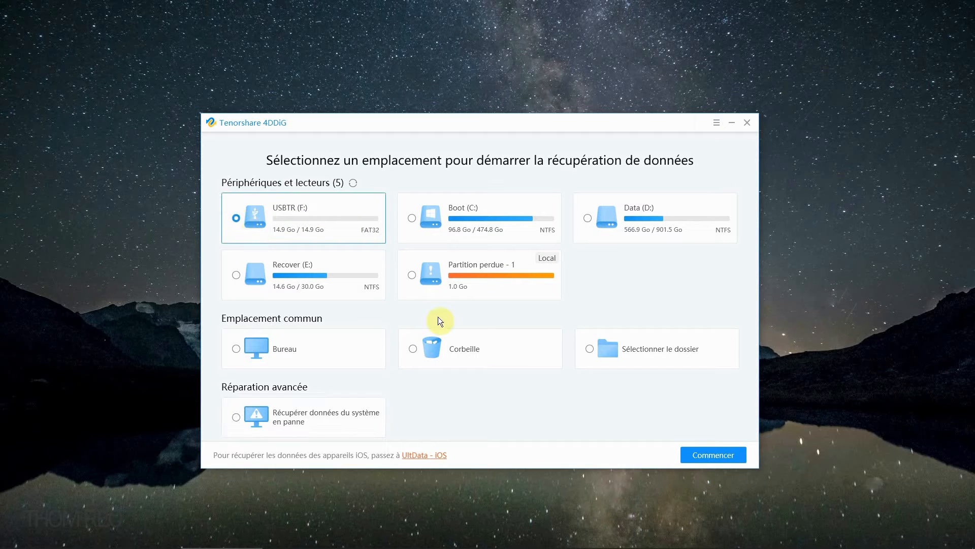
click(711, 455)
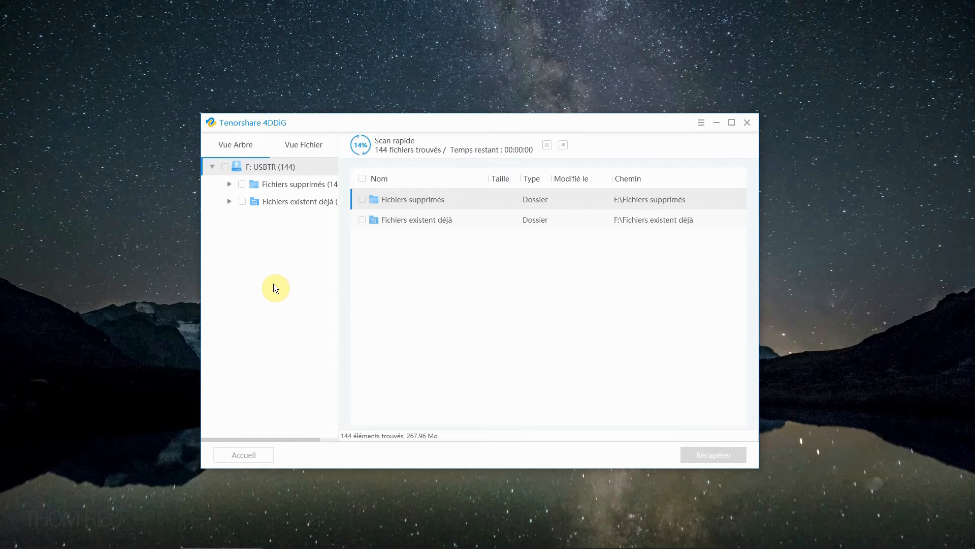
double_click(408, 199)
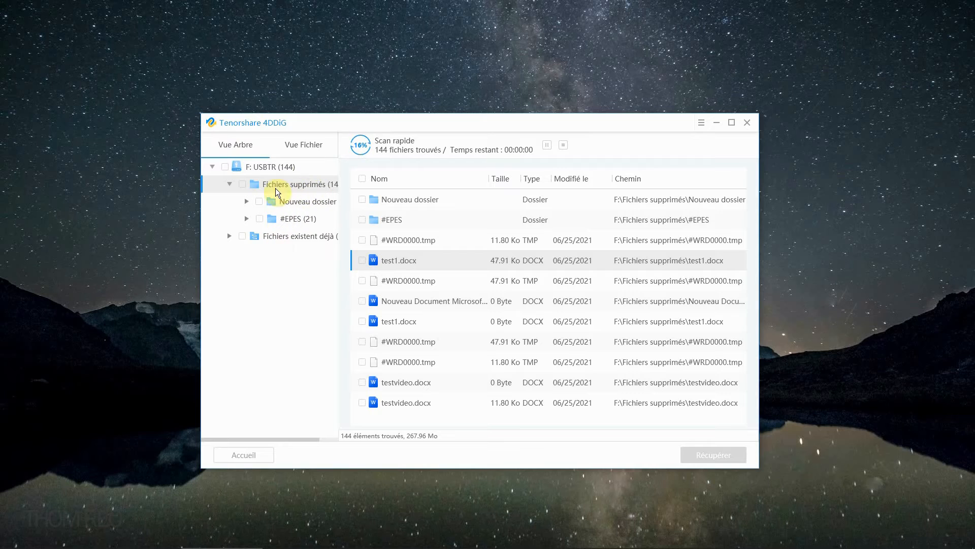
Step: Show the scan results by file type and select the 11.80 Ko testvideo.docx in the DOCX document folder
click(309, 150)
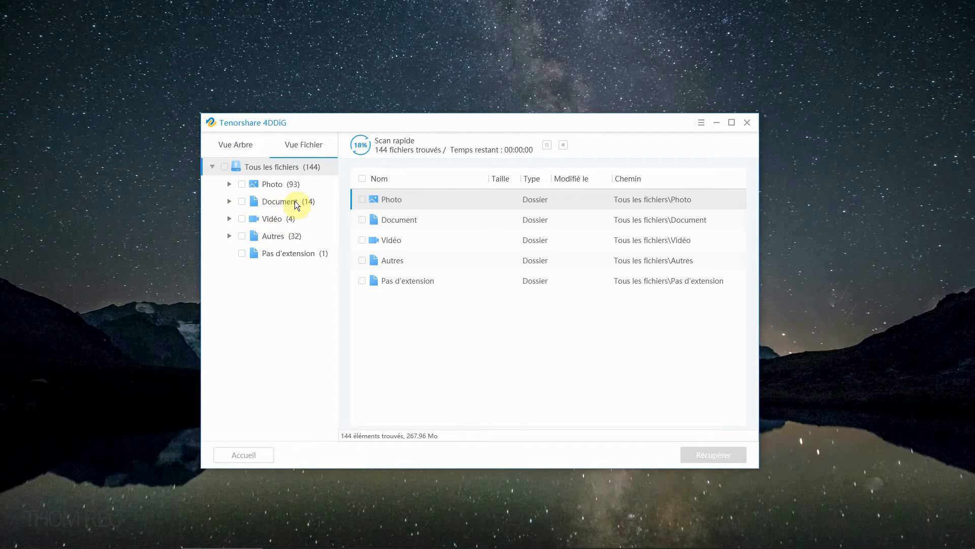
double_click(385, 220)
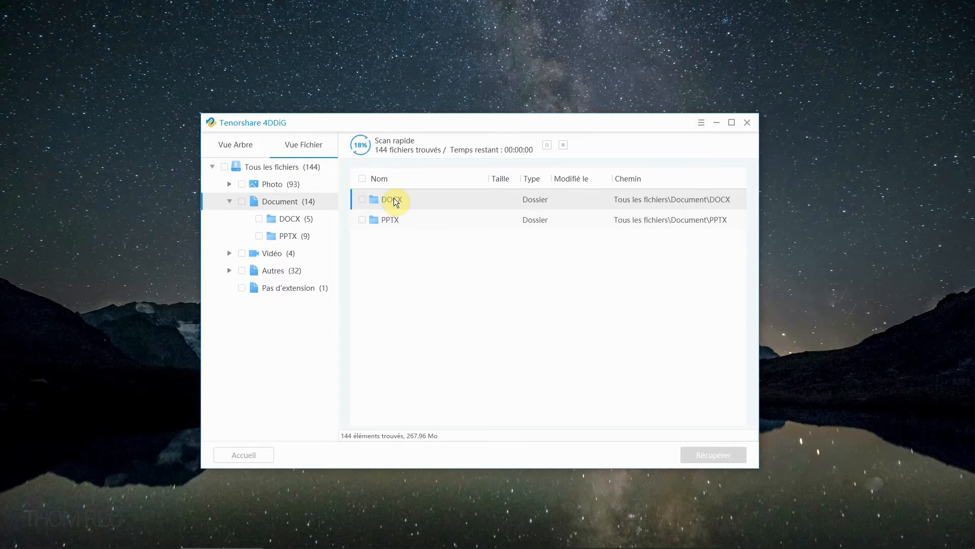
double_click(394, 199)
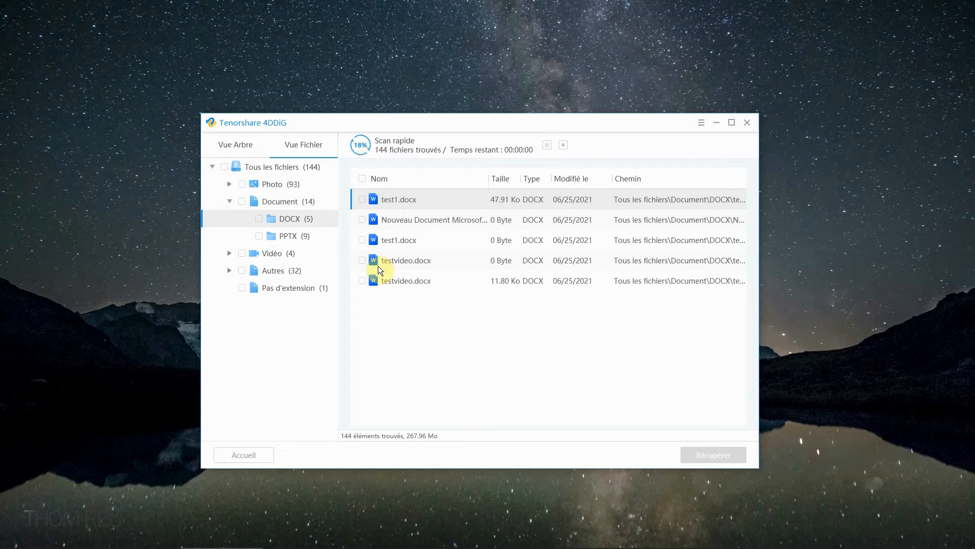
click(409, 285)
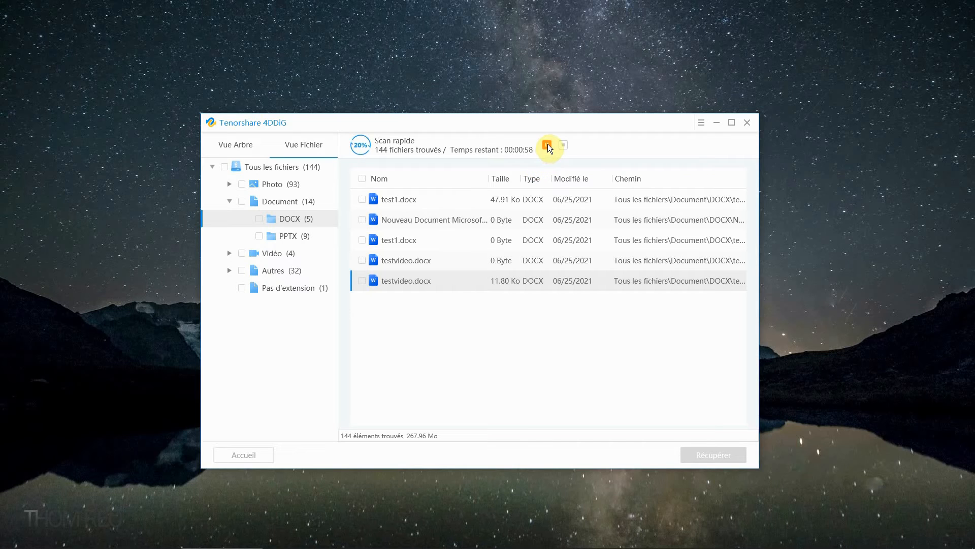
Step: Pause the quick scan and mark the 11.80 Ko testvideo.docx for recovery
click(548, 144)
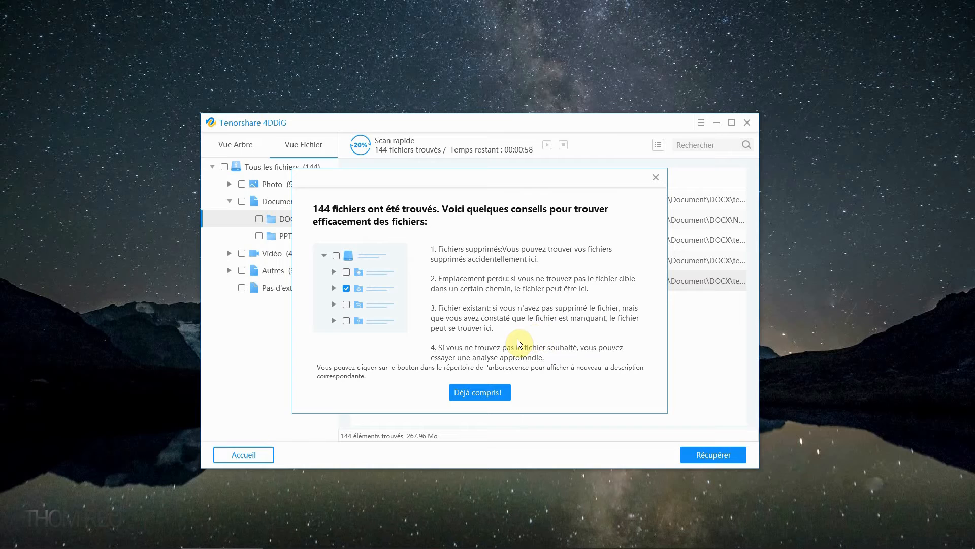
click(483, 392)
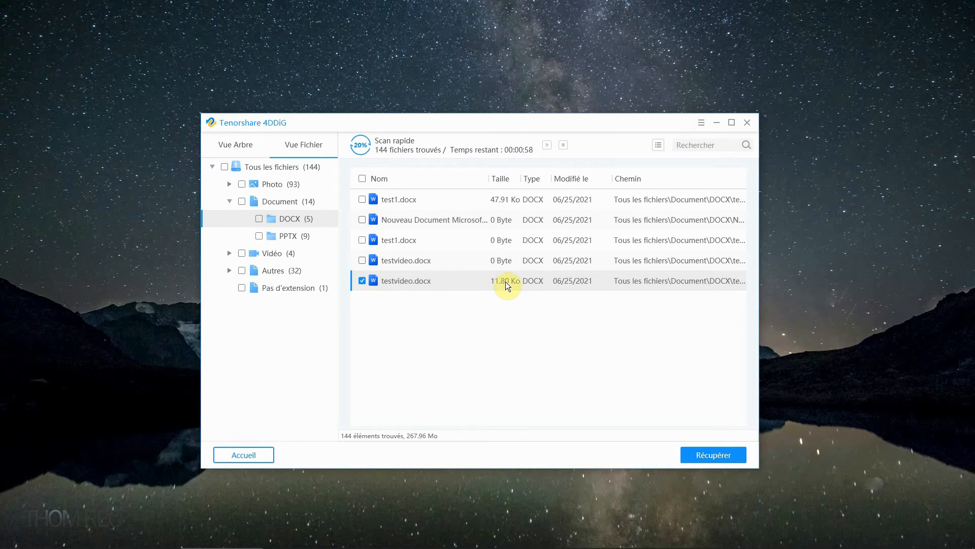
Step: Recover the marked testvideo.docx into a new folder named Recup on the Boot (C:) drive
click(708, 455)
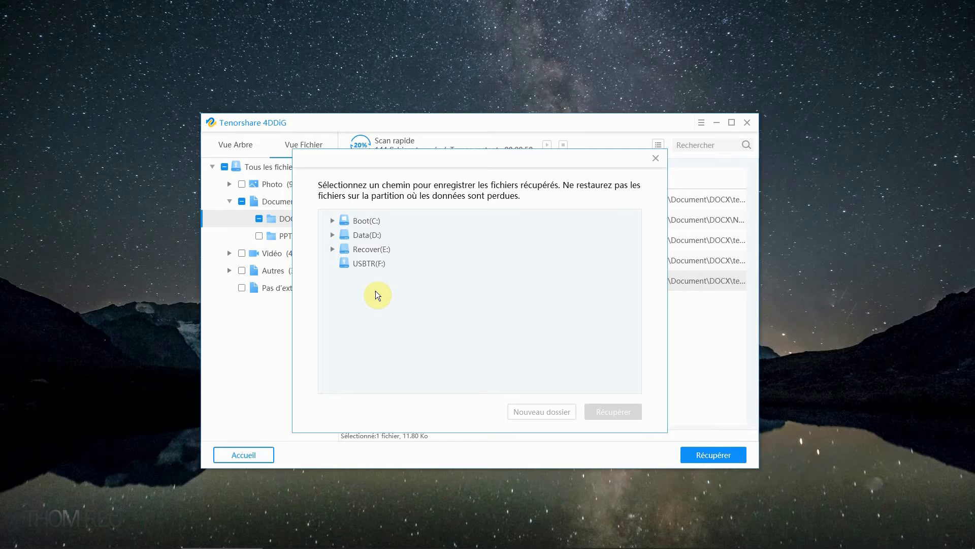
click(355, 220)
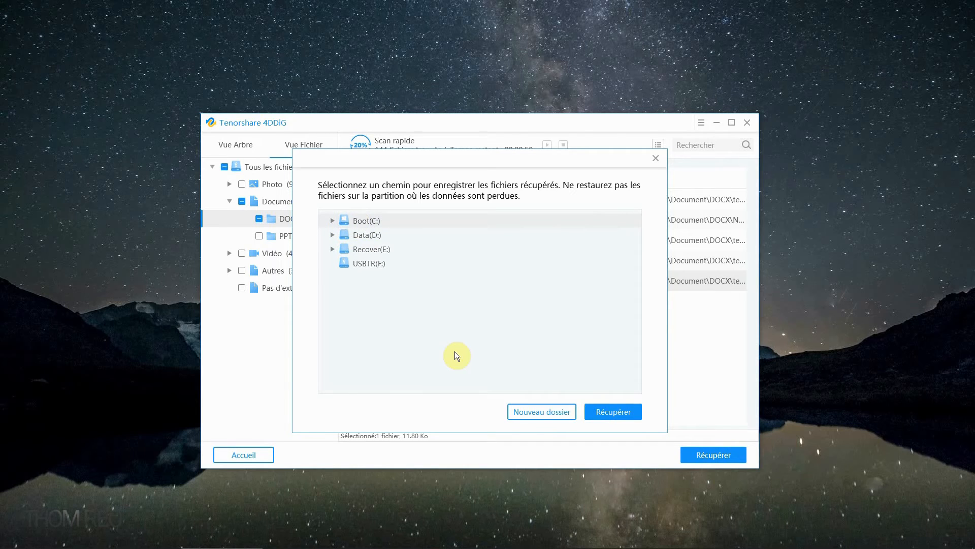
click(529, 412)
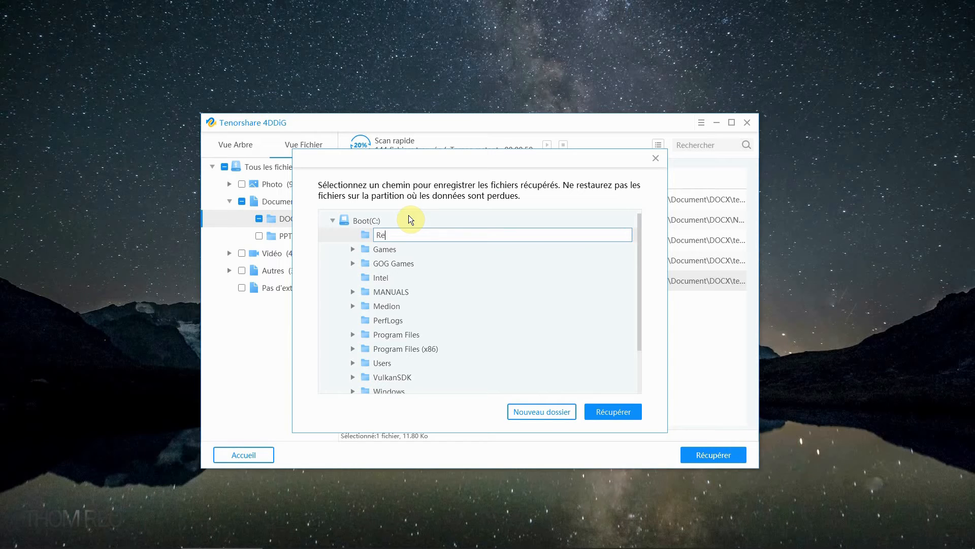
click(619, 414)
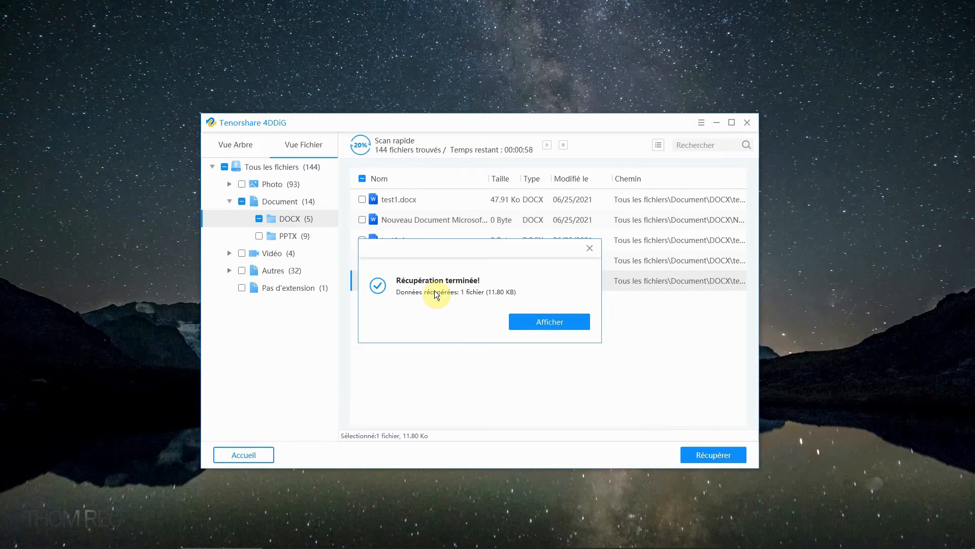
Step: Show the recovered data and open testvideo from the DOCX subfolder inside Recup's 4DDIG folder
click(545, 321)
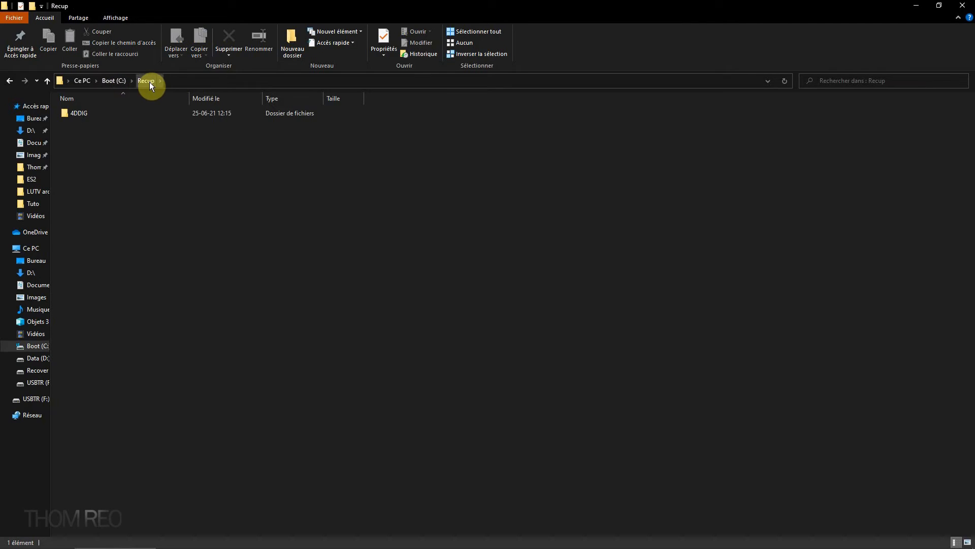
double_click(72, 112)
double_click(99, 114)
double_click(99, 115)
double_click(99, 115)
double_click(97, 119)
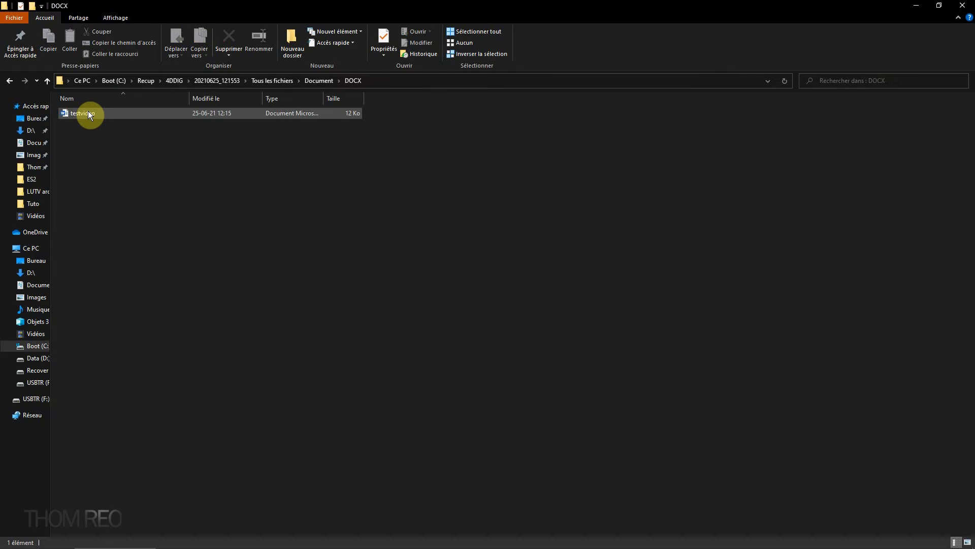
double_click(89, 113)
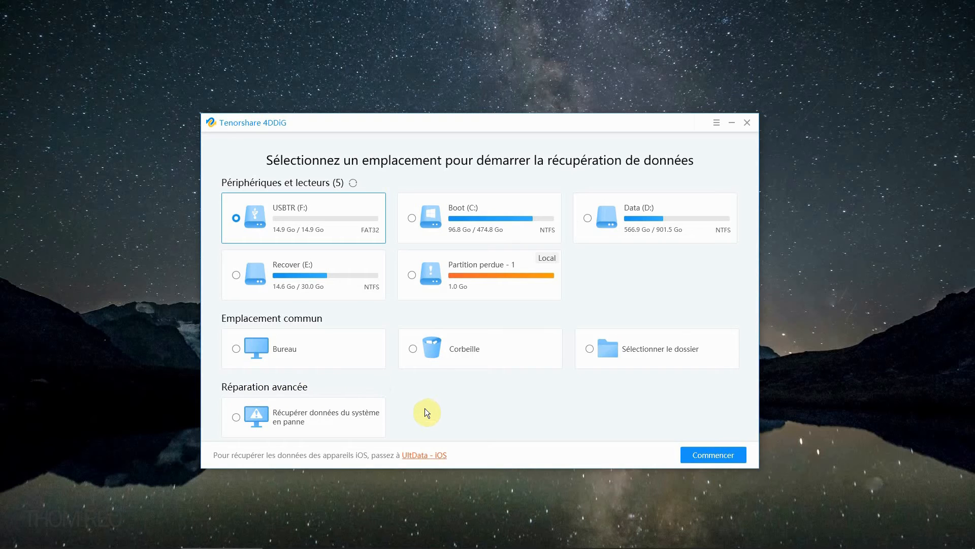
Step: Start crashed-system data recovery in Tenorshare 4DDiG and check which USB/DVD drives are available for the boot disk
click(237, 417)
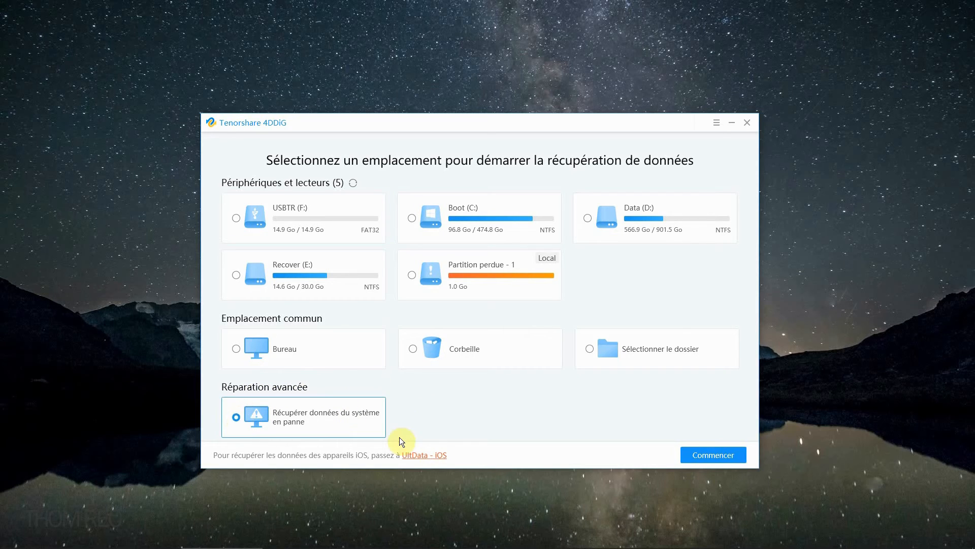
click(725, 452)
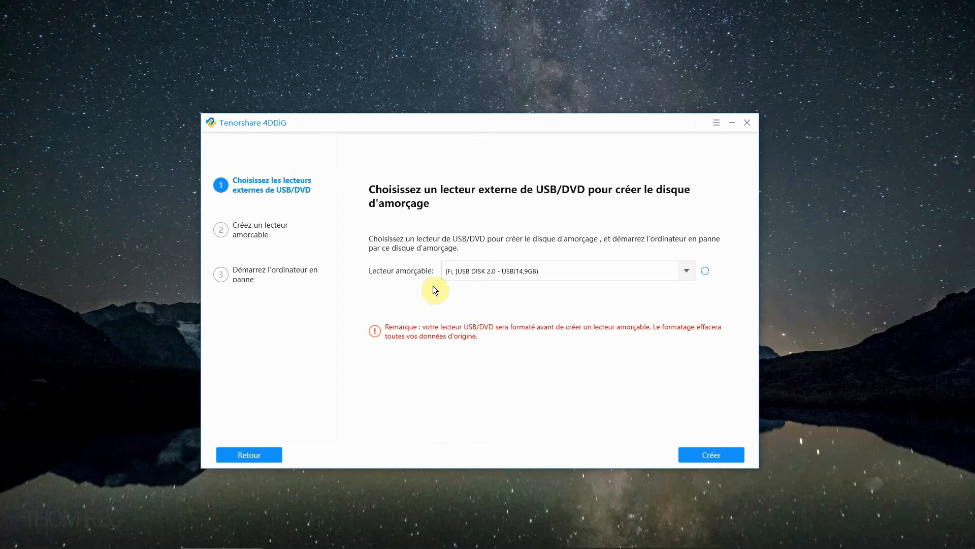
click(557, 272)
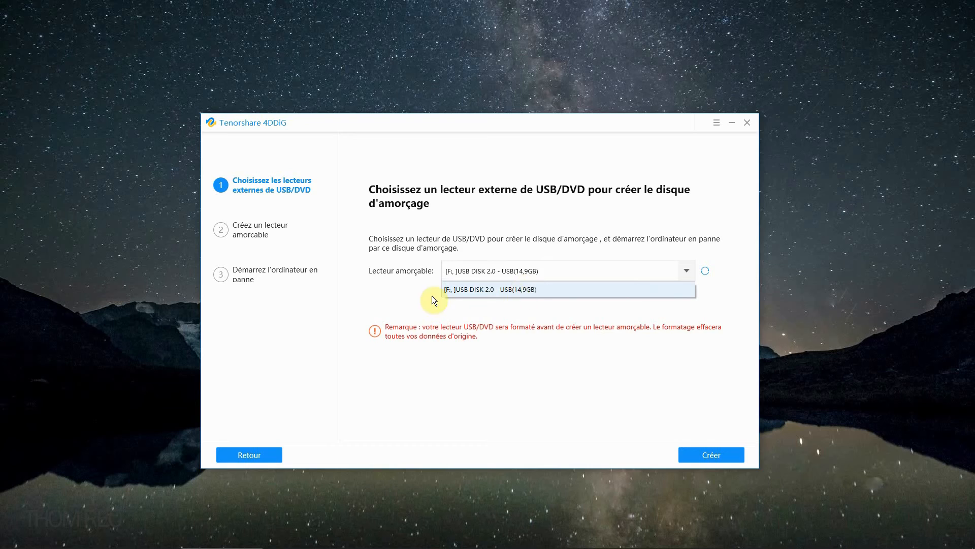
click(371, 301)
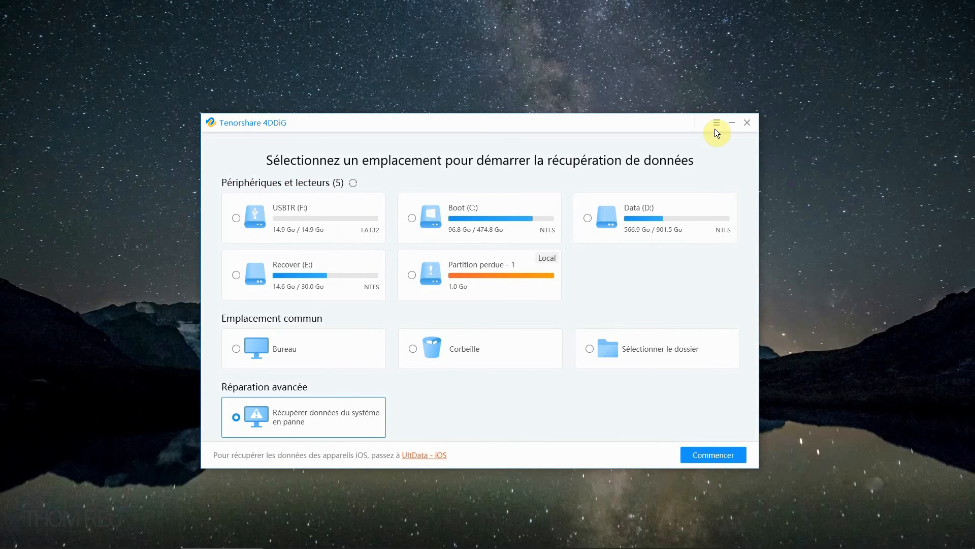
click(717, 123)
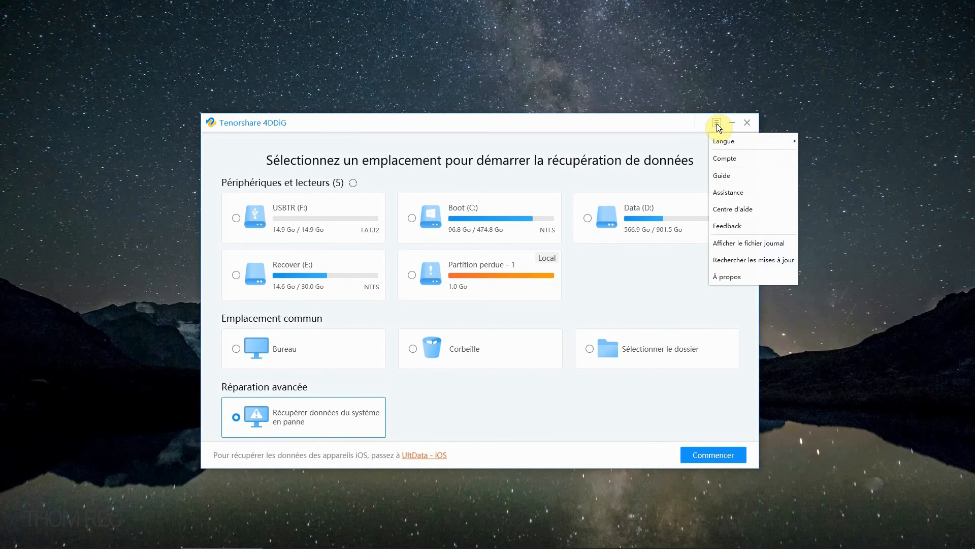
mouse_move(731, 144)
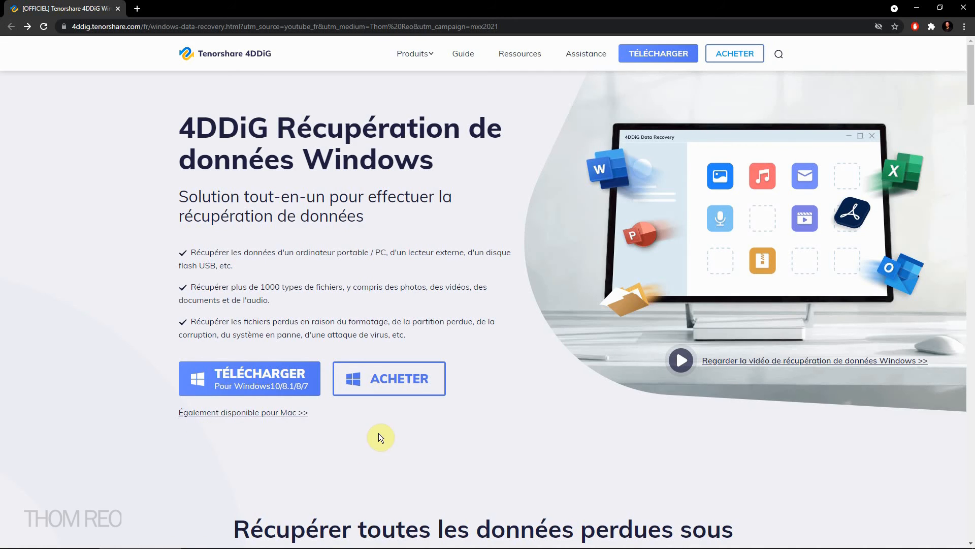
Step: Switch to the browser and open the purchase page for 4DDiG Windows data recovery
click(409, 387)
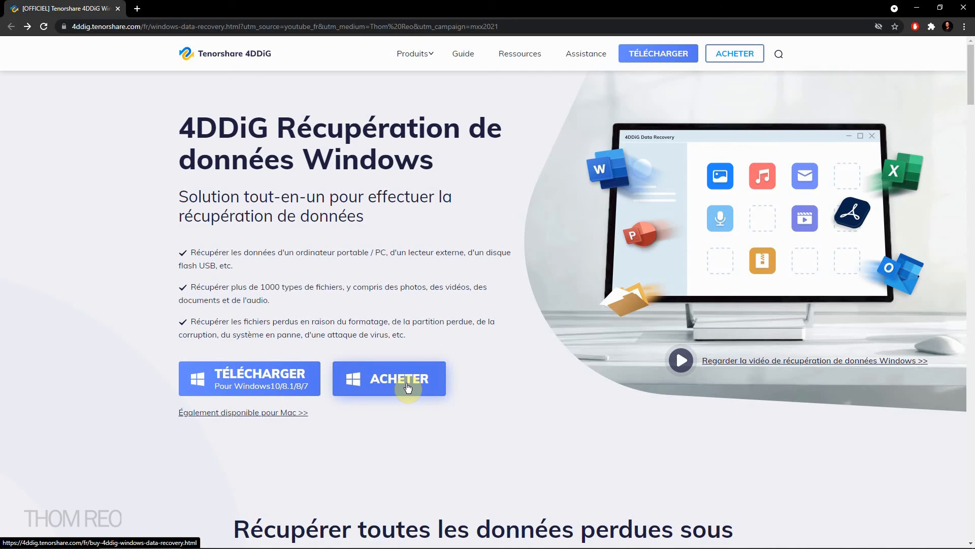